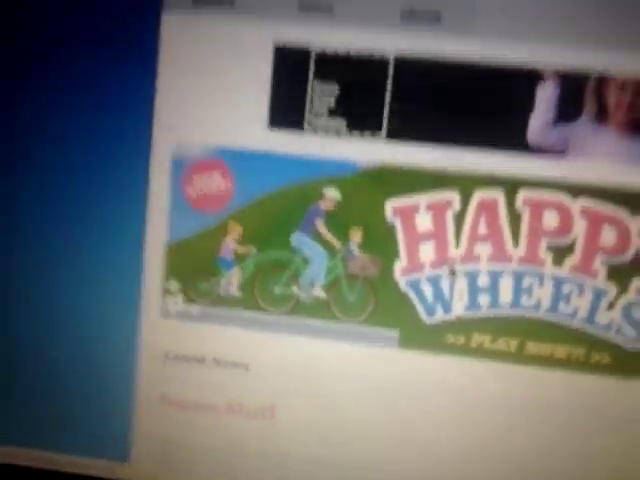
Open Happy Wheels from the Play Now banner on the Total Jerkface homepage.
left_click(369, 293)
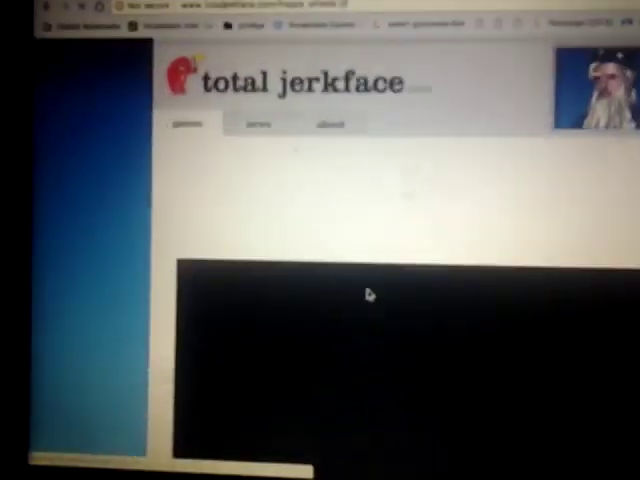